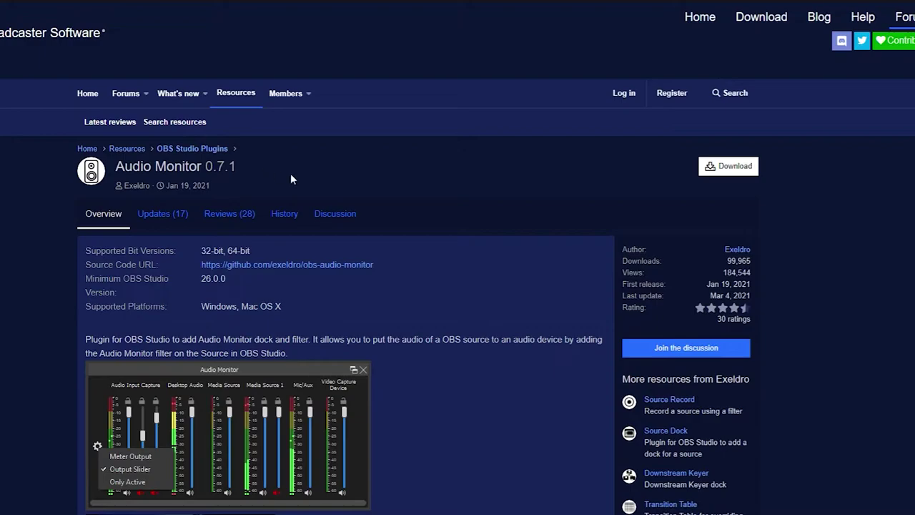
Download audio-monitor-0.7.1-windows-installer.zip from the plugin's OBS Forums download list
left_click(726, 172)
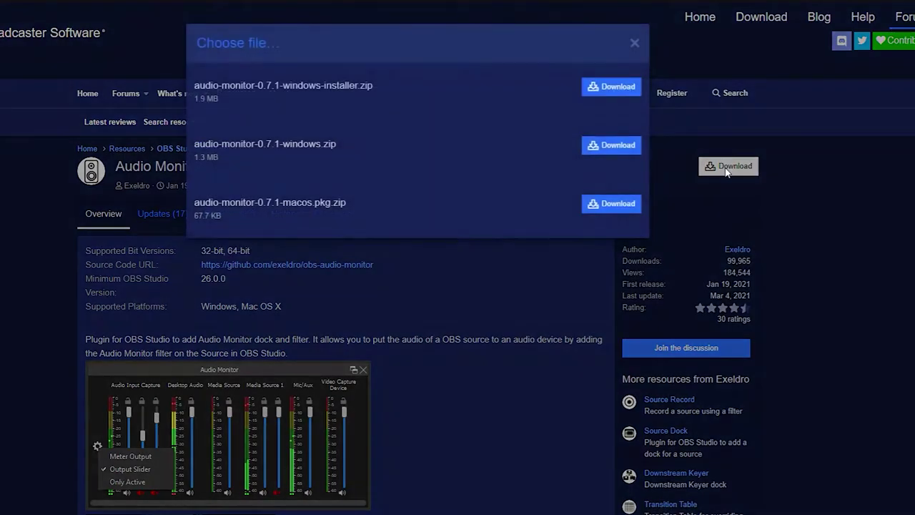
left_click(601, 87)
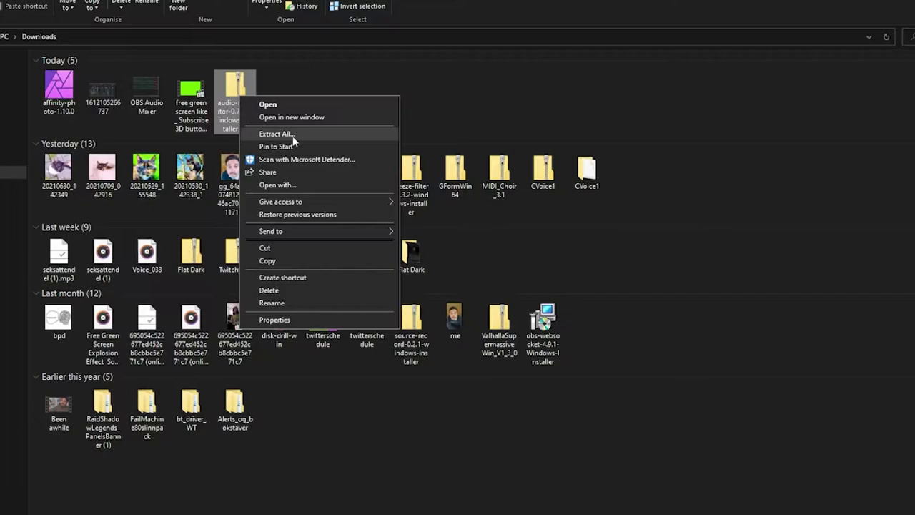
Extract the Audio Monitor installer zip from Downloads and open the extracted folder
left_click(289, 134)
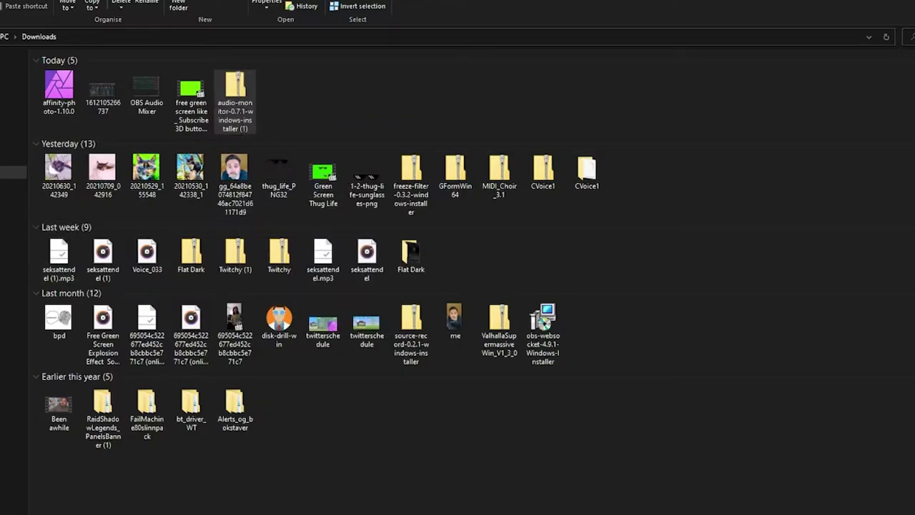
left_click(606, 296)
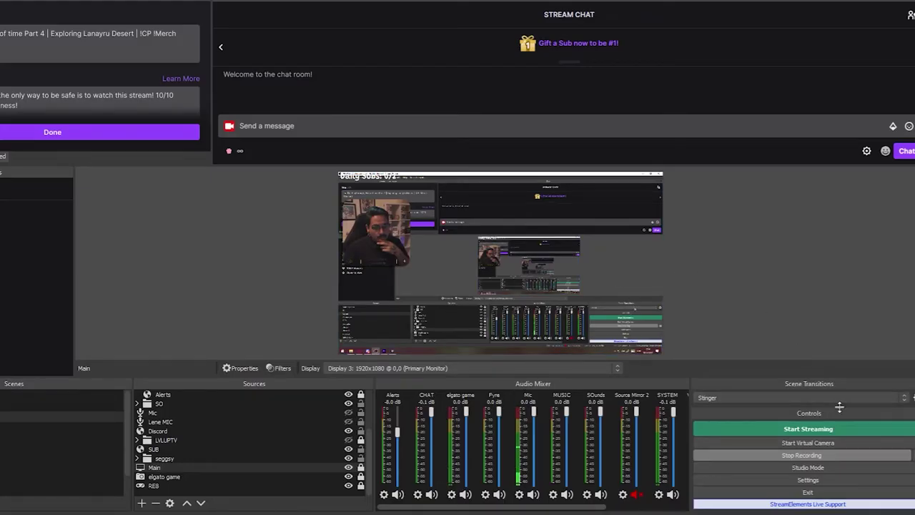
Open the OBS Studio Settings window from the main window
left_click(836, 479)
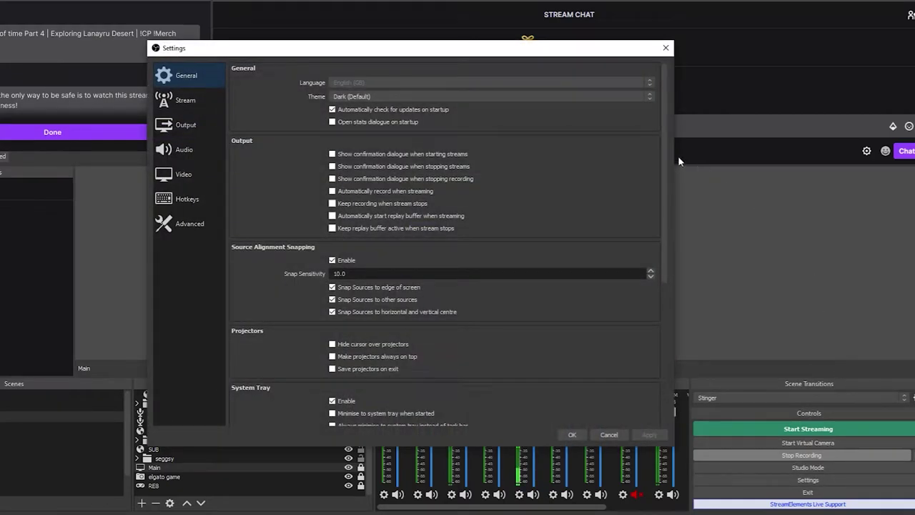
On the Audio settings page, choose Høyttalere (4- Arctis Pro Wireless) as the Monitoring Device
left_click(200, 151)
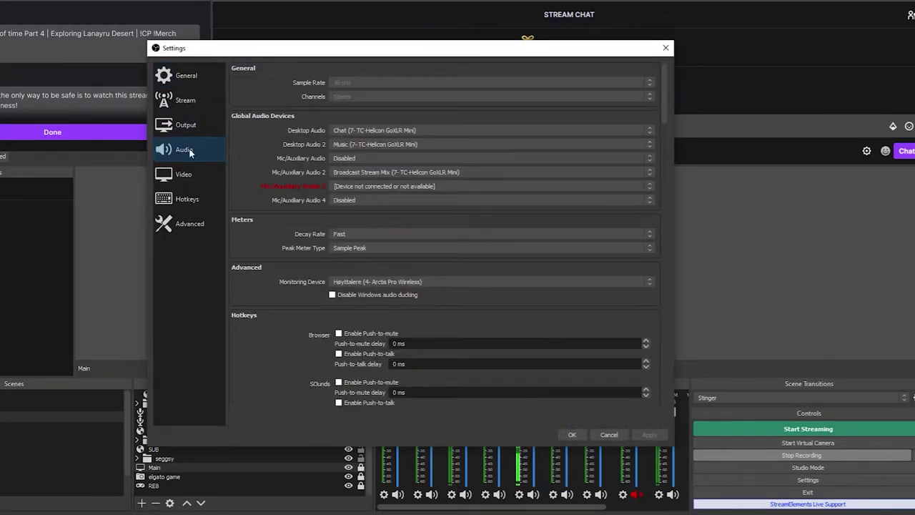
left_click(416, 281)
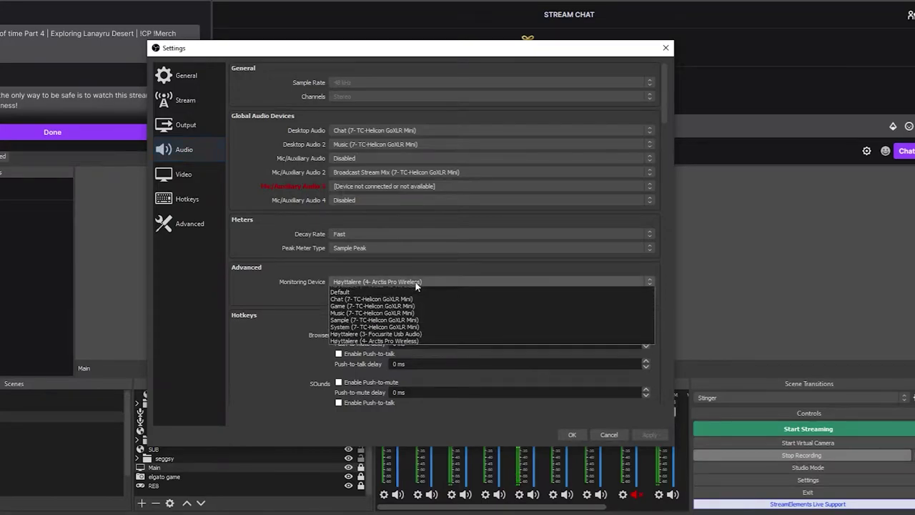
left_click(397, 346)
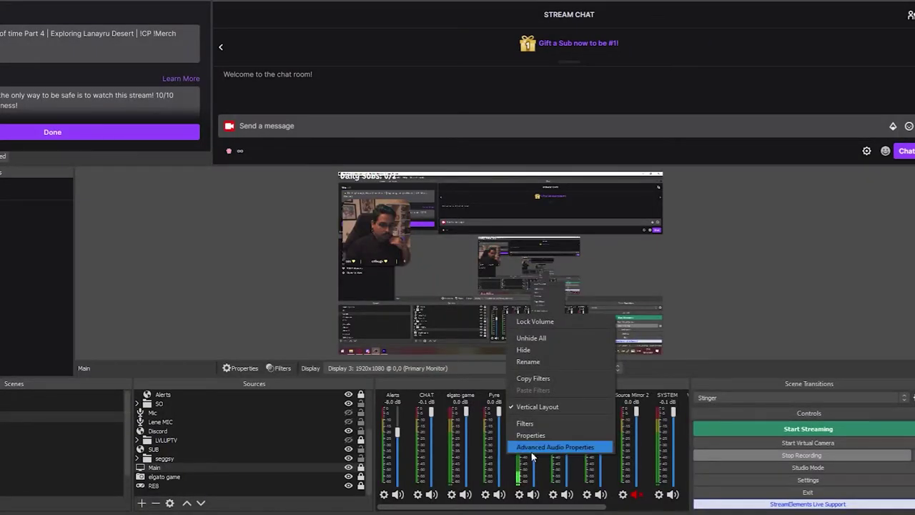
Open Advanced Audio Properties, widen it, and review the Mic's monitoring options, leaving Monitor Off
right_click(510, 476)
right_click(510, 475)
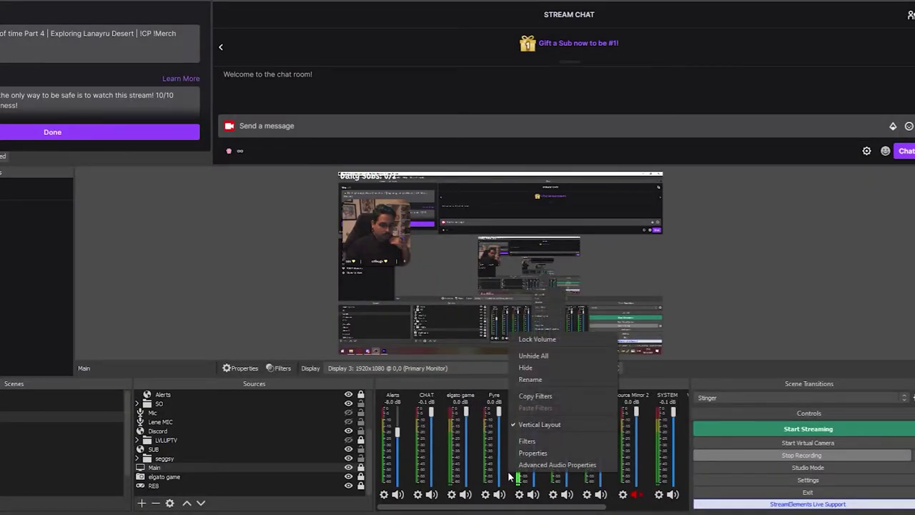
left_click(544, 465)
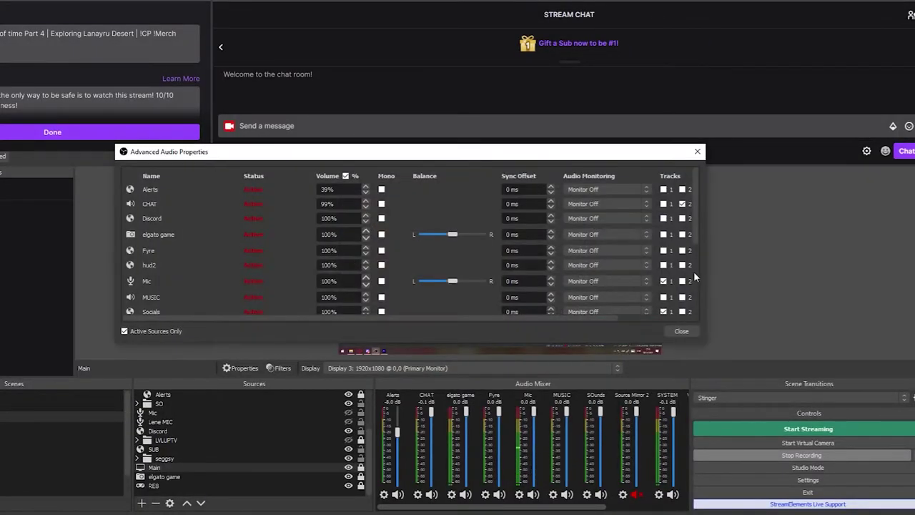
left_click_drag(709, 272, 841, 273)
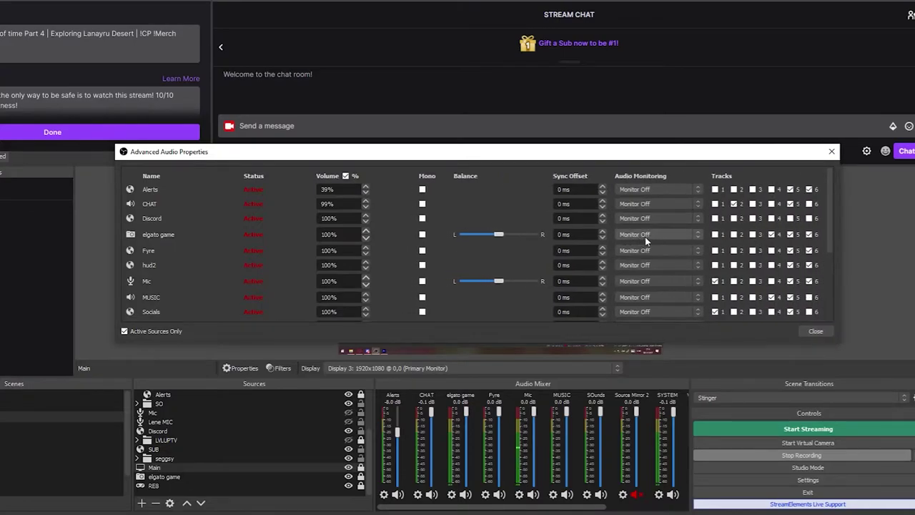
left_click(658, 283)
left_click(659, 288)
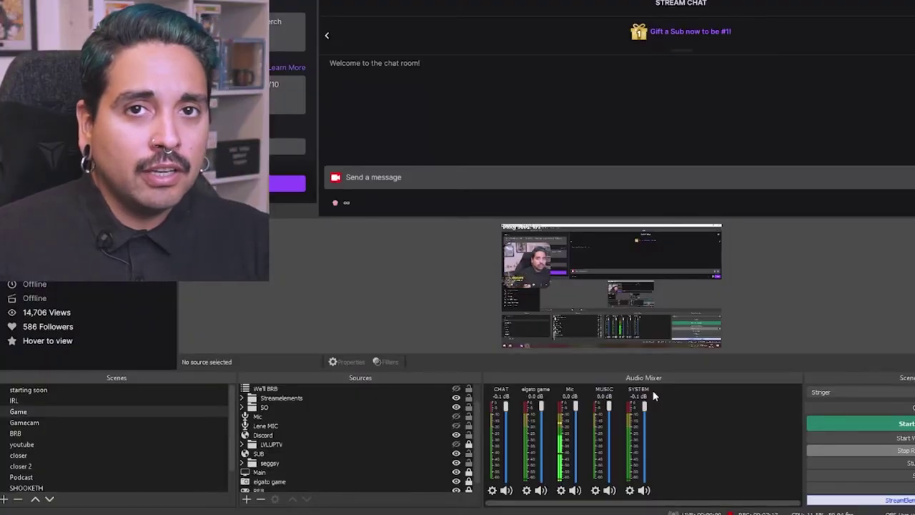
Open the Filters window for the elgato game audio source
left_click(528, 490)
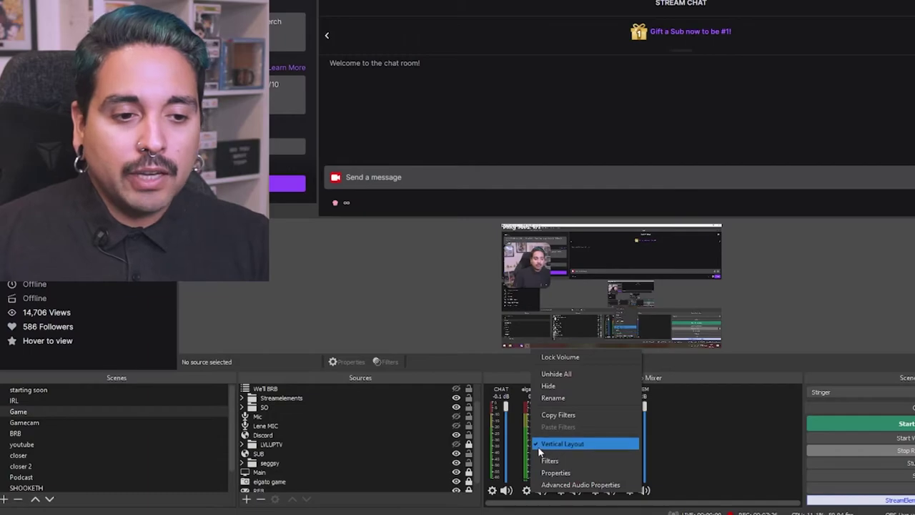
left_click(527, 396)
left_click(527, 491)
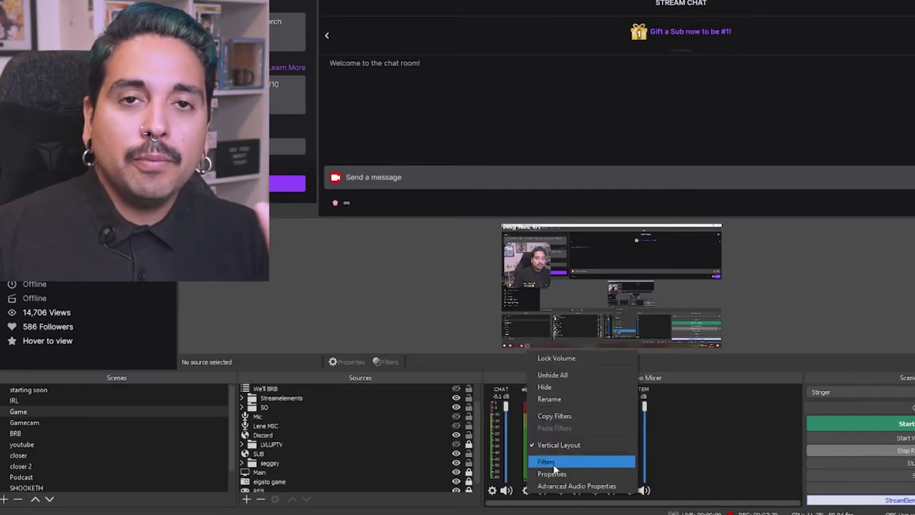
left_click(550, 461)
left_click(532, 491)
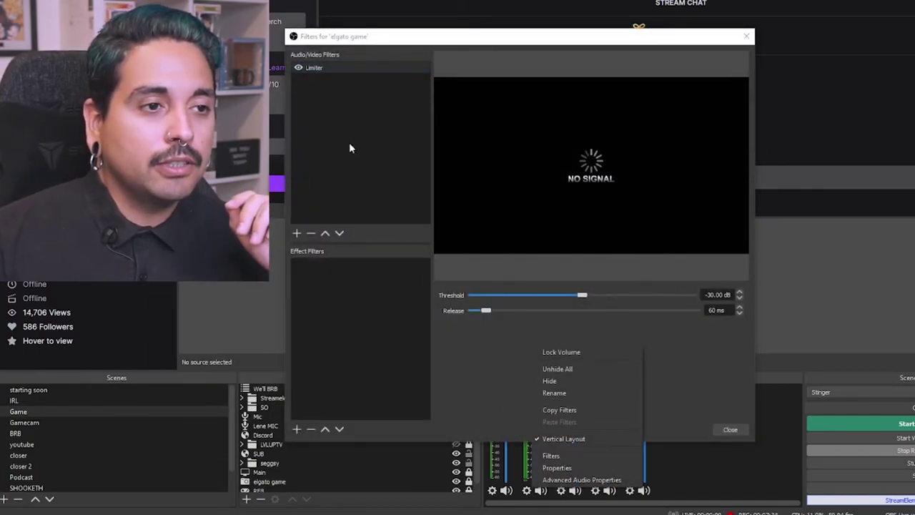
Add an Audio Monitor filter named 'Audio Monitor' to elgato game
right_click(328, 95)
left_click(297, 233)
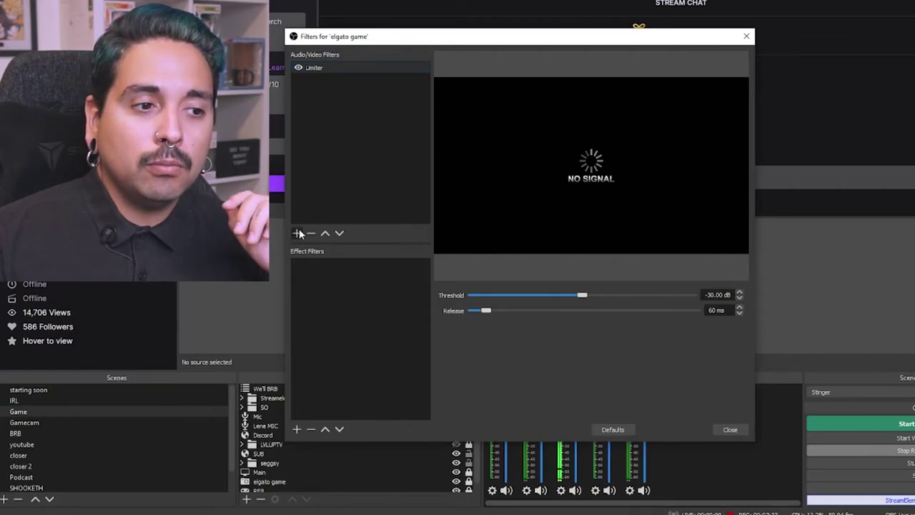
left_click(297, 233)
right_click(331, 82)
mouse_move(372, 91)
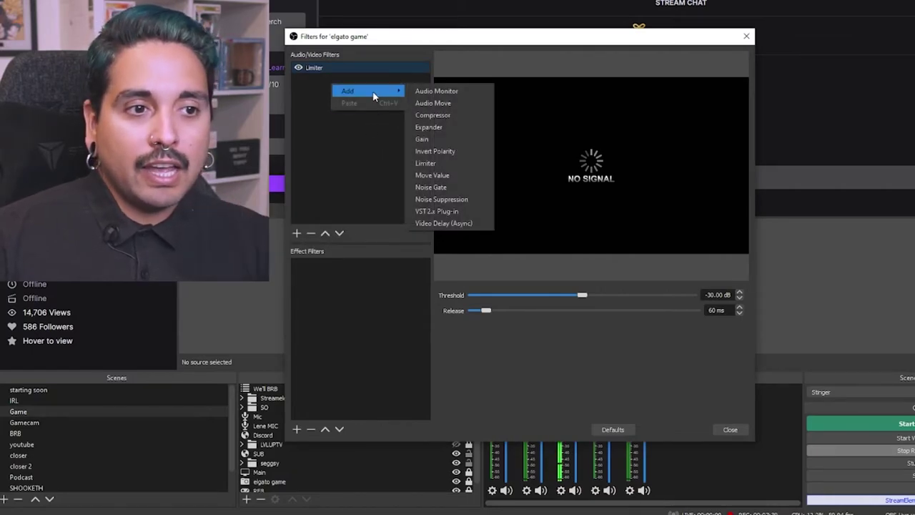
left_click(430, 90)
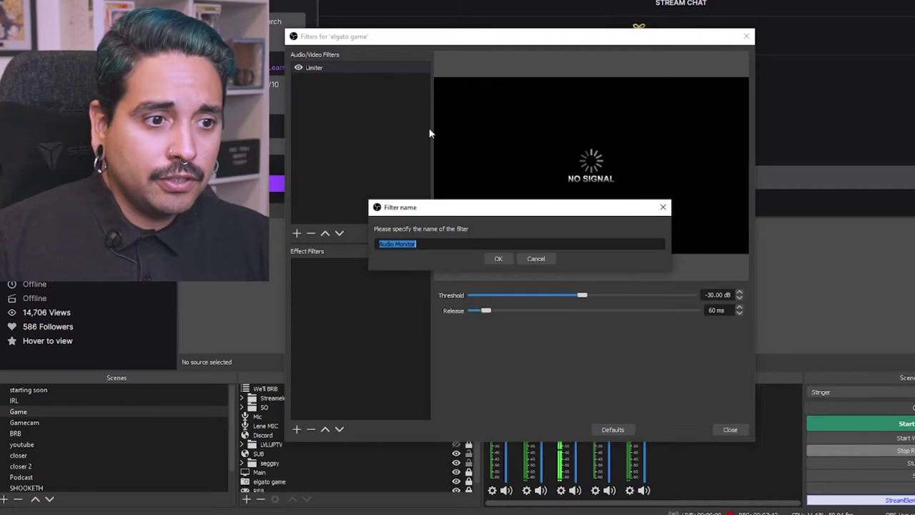
left_click(504, 259)
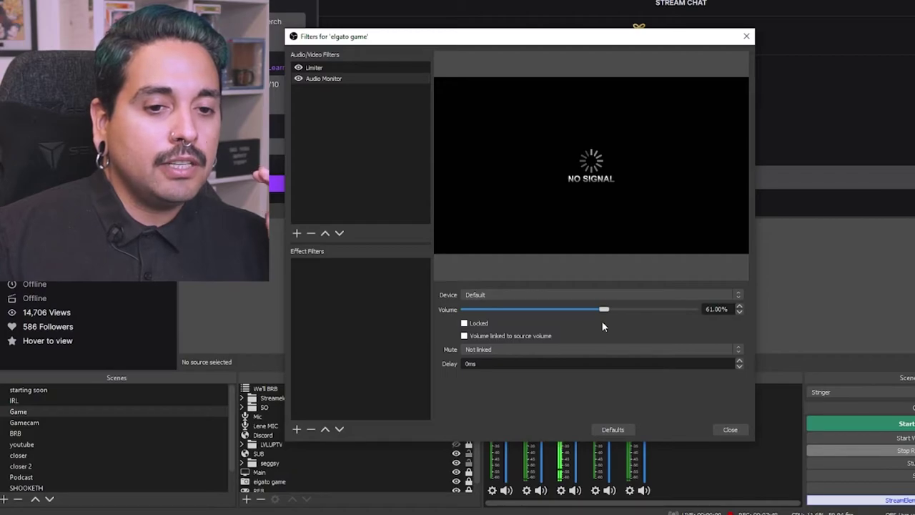
Set the filter volume to 60% and its device to Høyttalere (4- Arctis Pro Wireless)
left_click_drag(598, 322, 602, 322)
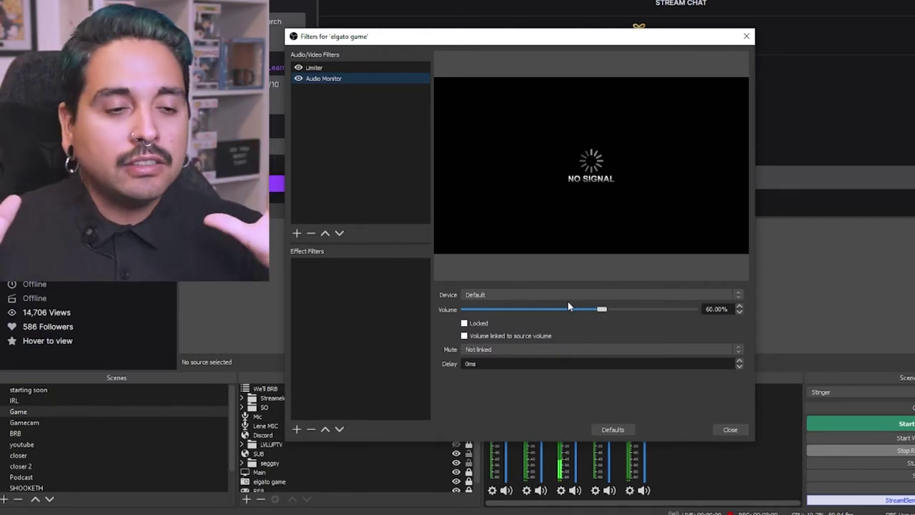
left_click(547, 295)
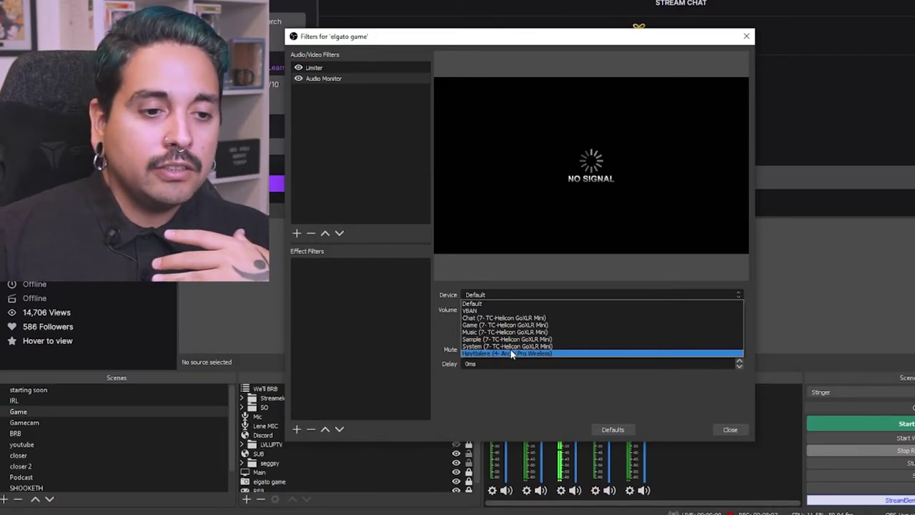
left_click(512, 353)
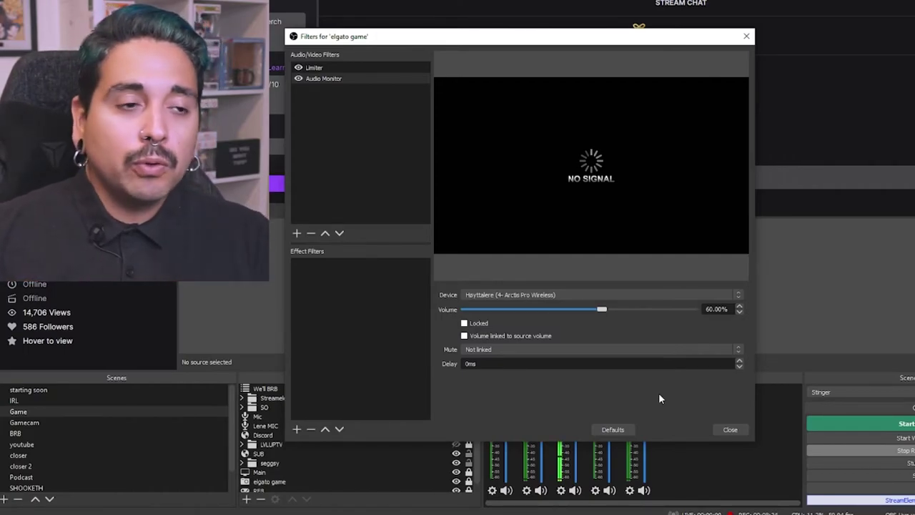
Add a second filter, Audio Monitor 2, leaving its output device at Default
right_click(348, 158)
mouse_move(362, 164)
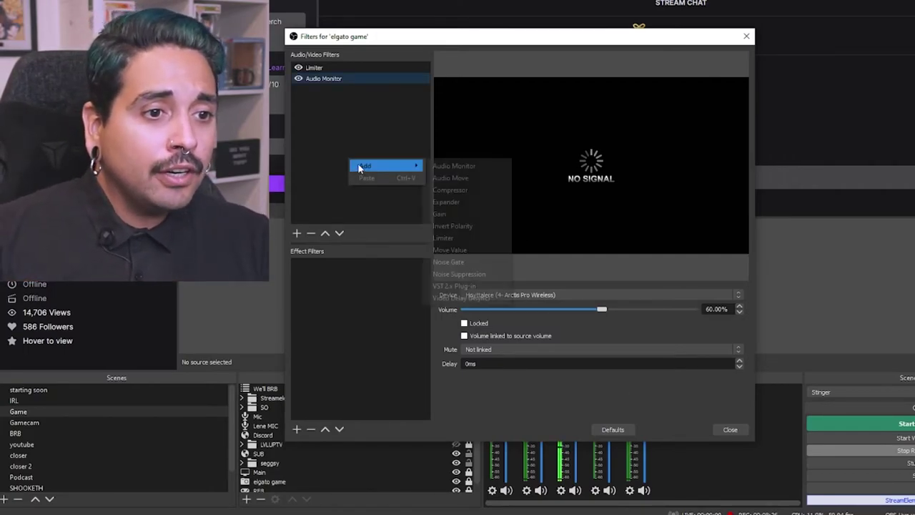
left_click(479, 169)
left_click(480, 260)
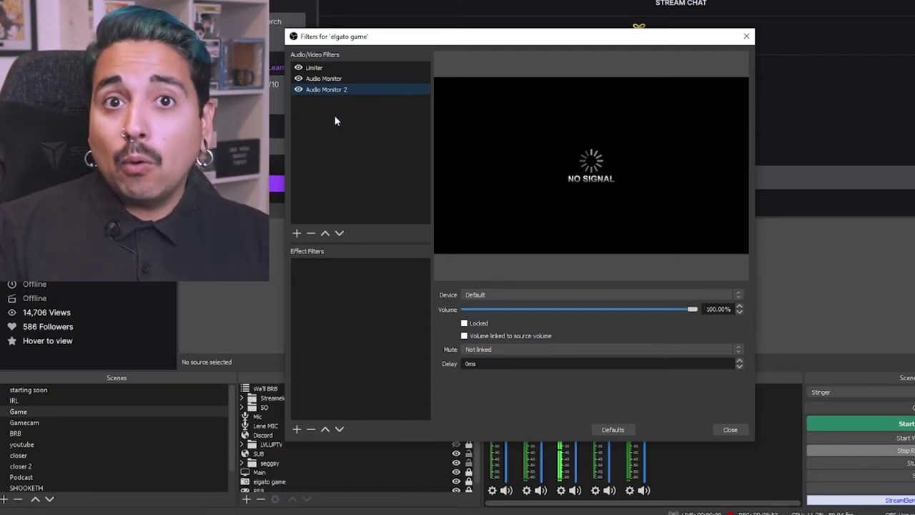
left_click(579, 294)
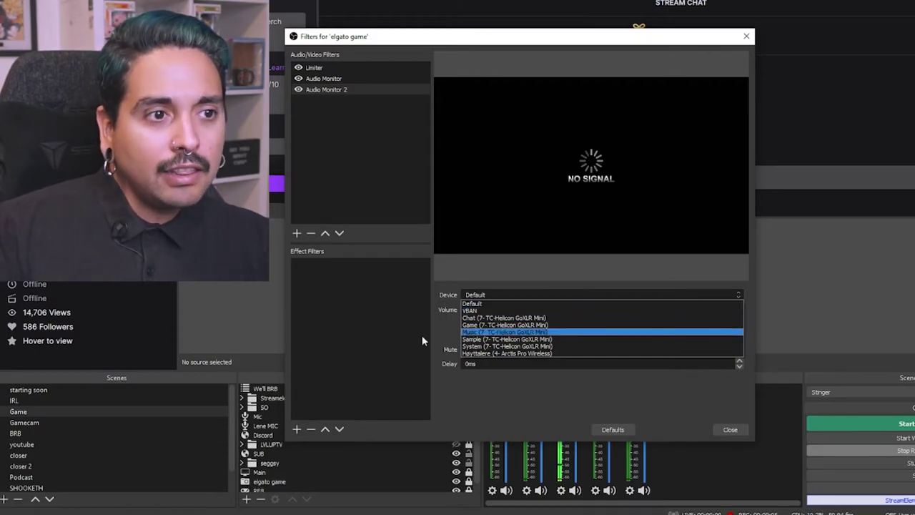
left_click(747, 36)
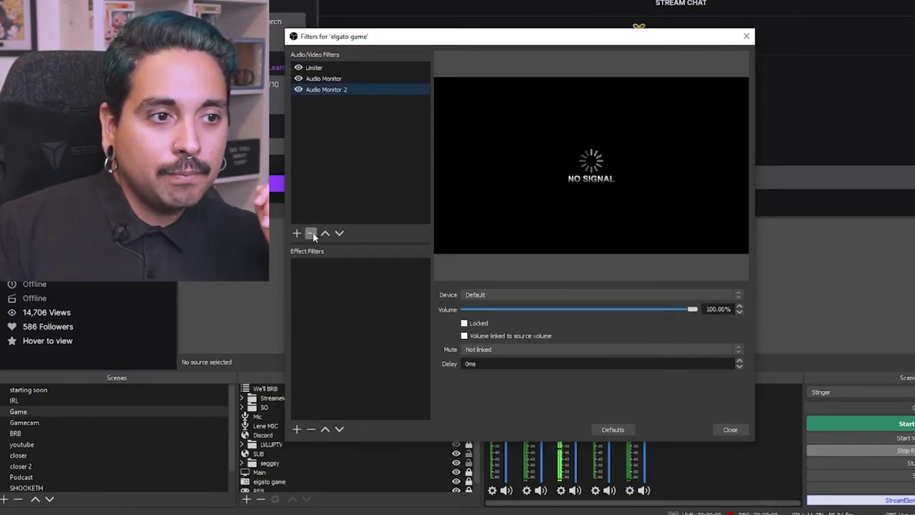
Delete Audio Monitor 2, close the elgato game filters, and expand the Streamelements group
left_click(311, 233)
left_click(548, 256)
left_click(746, 36)
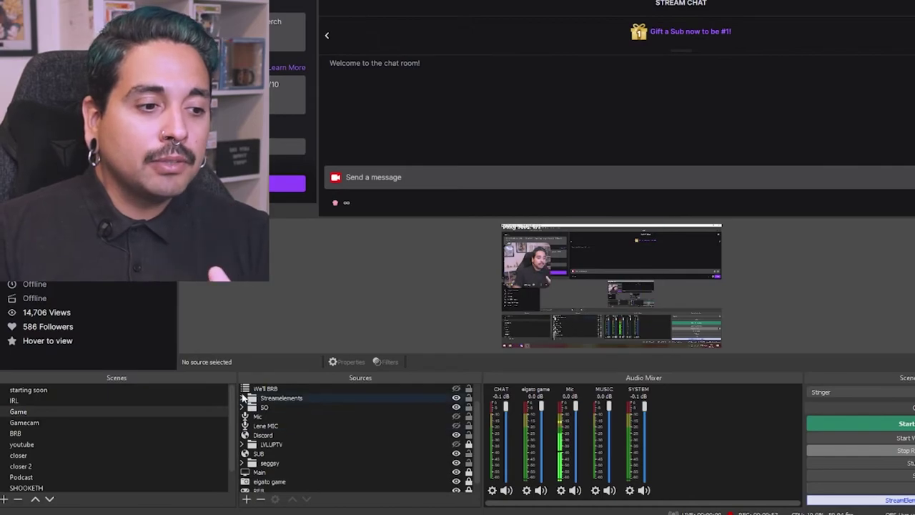
left_click(276, 397)
left_click(242, 398)
Inspect the Alerts browser source properties unchanged, then unhide all audio mixer channels
right_click(268, 427)
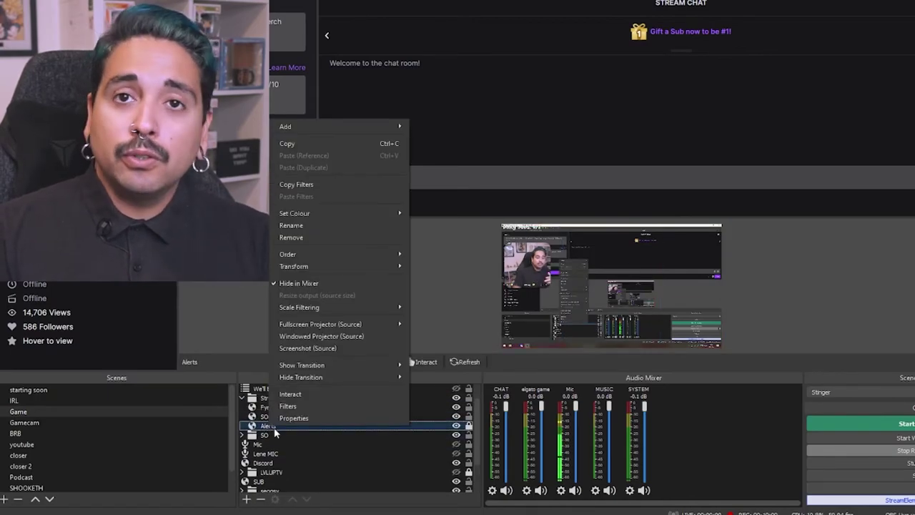
left_click(294, 417)
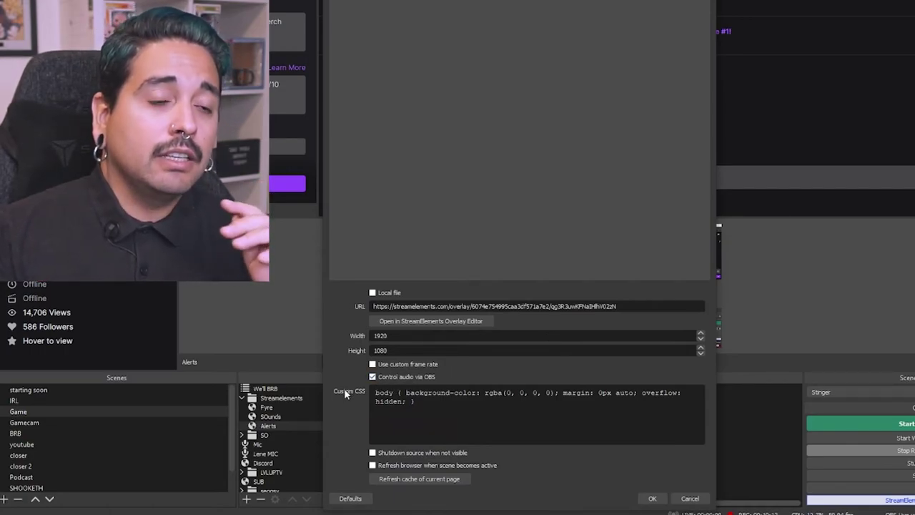
key("Escape")
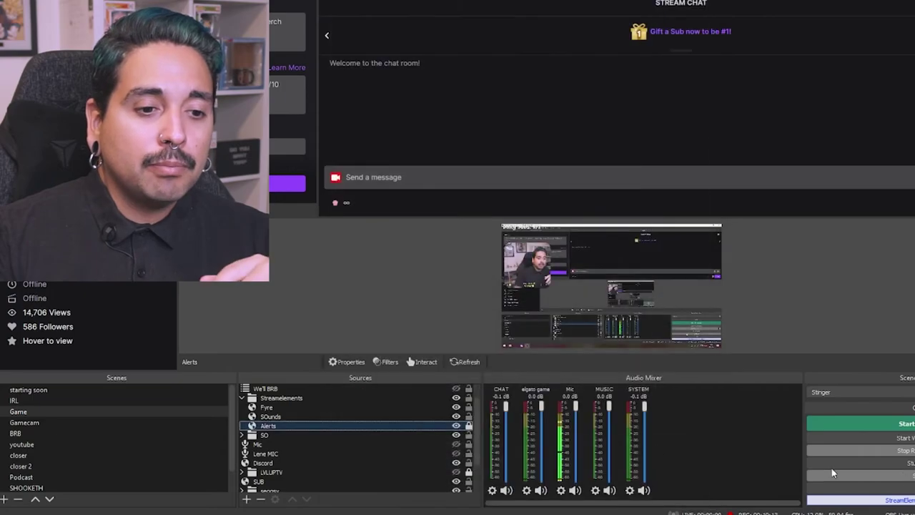
right_click(721, 434)
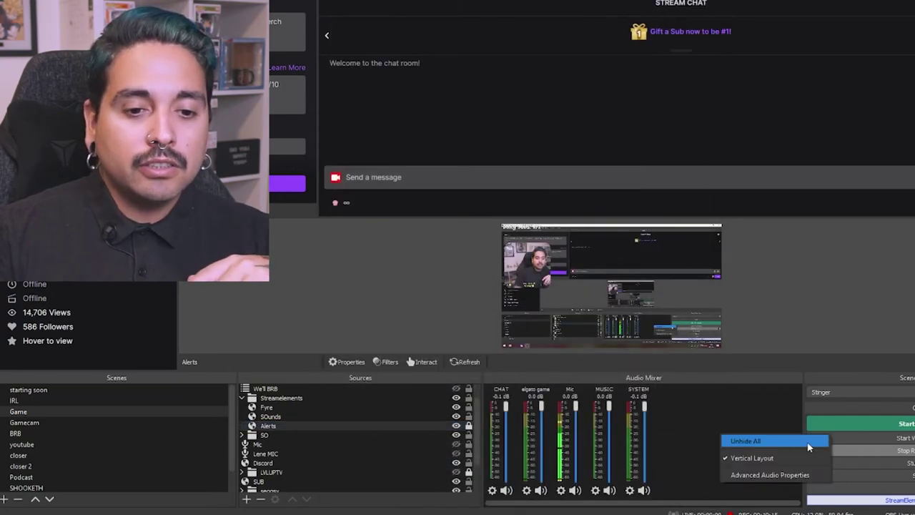
left_click(760, 440)
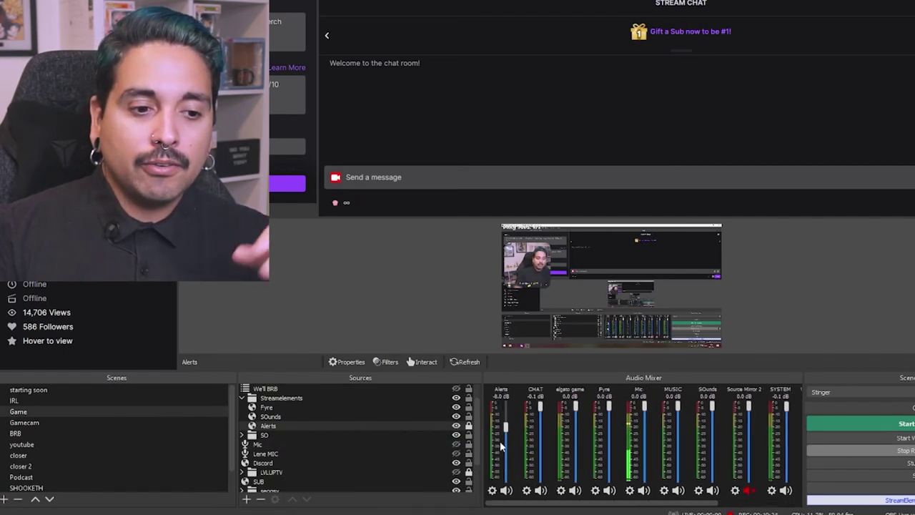
Check the Alerts filters, confirming an Audio Monitor at 60% to the Arctis headset
left_click(492, 491)
left_click(510, 462)
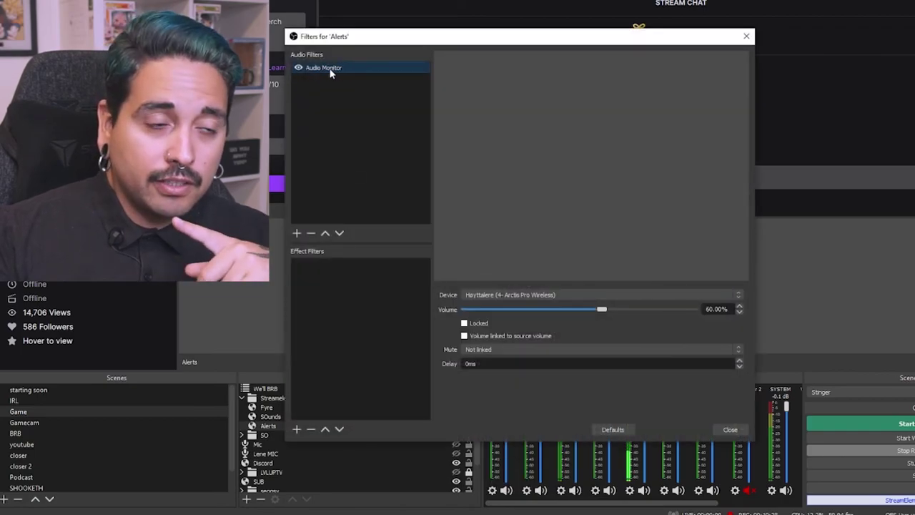
key("Escape")
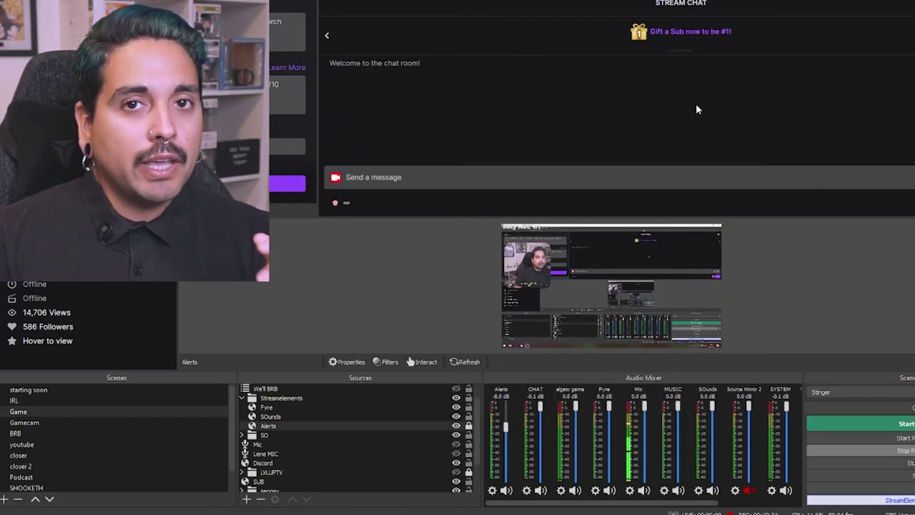